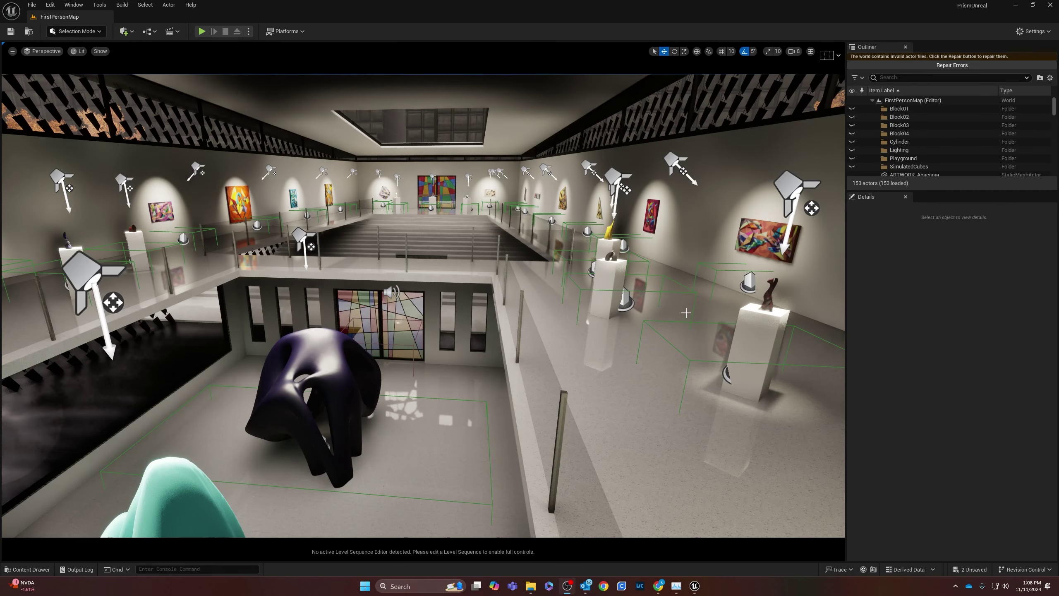
# Frame the gallery building's front facade from outside and turn on Game View to hide the editor icons
pyautogui.moveTo(638, 371); pyautogui.dragTo(564, 415, button='right')
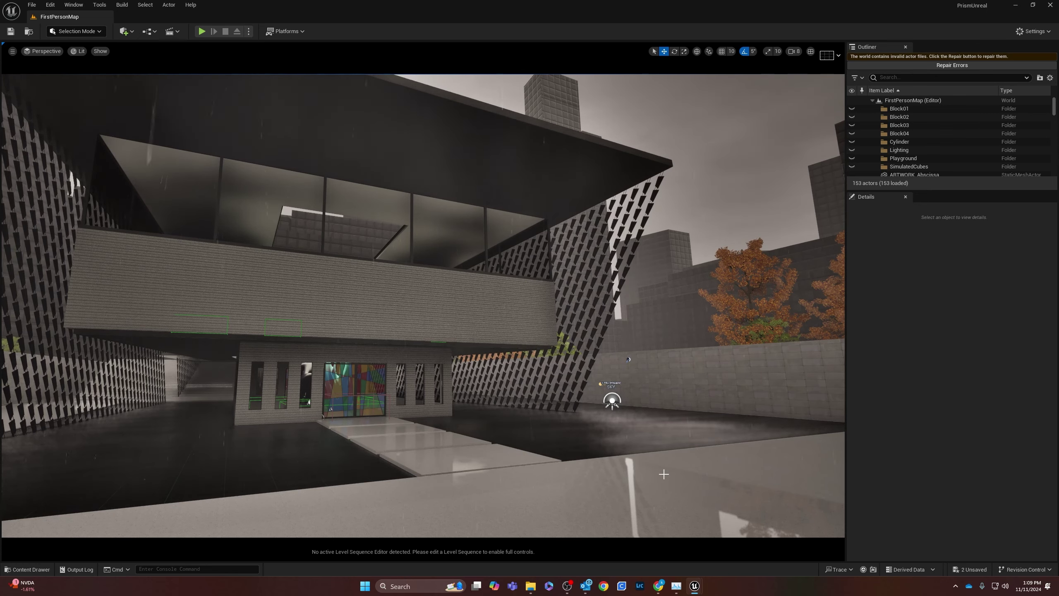
pyautogui.moveTo(662, 475); pyautogui.dragTo(686, 485, button='right')
pyautogui.moveTo(576, 497)
pyautogui.mouseDown(button='right')
pyautogui.moveTo(663, 494)
pyautogui.moveTo(592, 489)
pyautogui.moveTo(668, 477)
pyautogui.mouseUp(button='right')
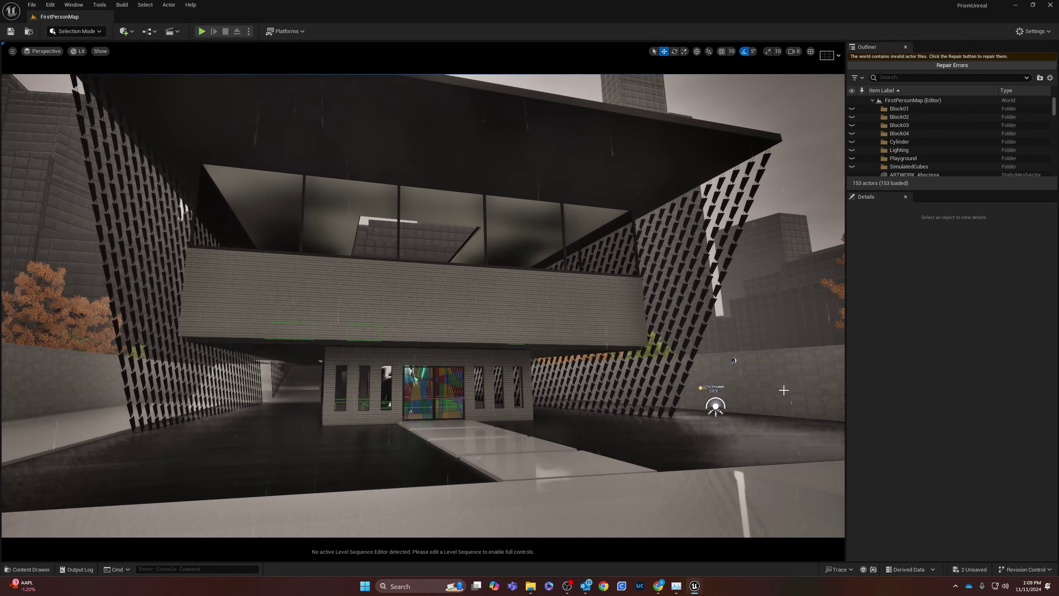
pyautogui.moveTo(599, 417)
pyautogui.mouseDown(button='right')
pyautogui.moveTo(617, 409)
pyautogui.moveTo(580, 413)
pyautogui.mouseUp(button='right')
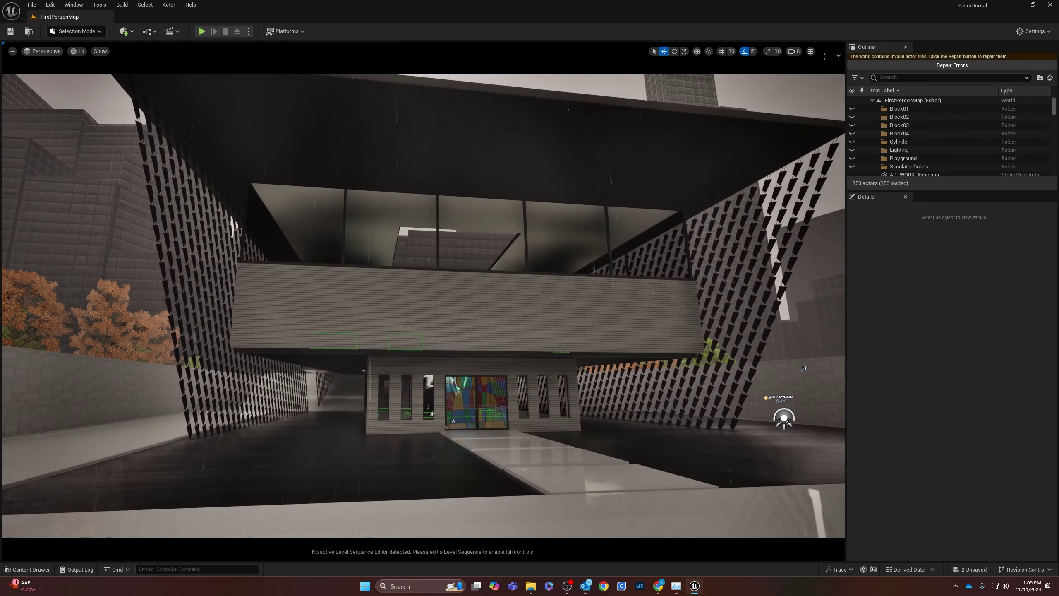
pyautogui.moveTo(645, 400)
pyautogui.mouseDown(button='right')
pyautogui.moveTo(729, 404)
pyautogui.moveTo(572, 394)
pyautogui.moveTo(646, 396)
pyautogui.moveTo(630, 393)
pyautogui.moveTo(646, 378)
pyautogui.moveTo(648, 399)
pyautogui.mouseUp(button='right')
pyautogui.press('s')
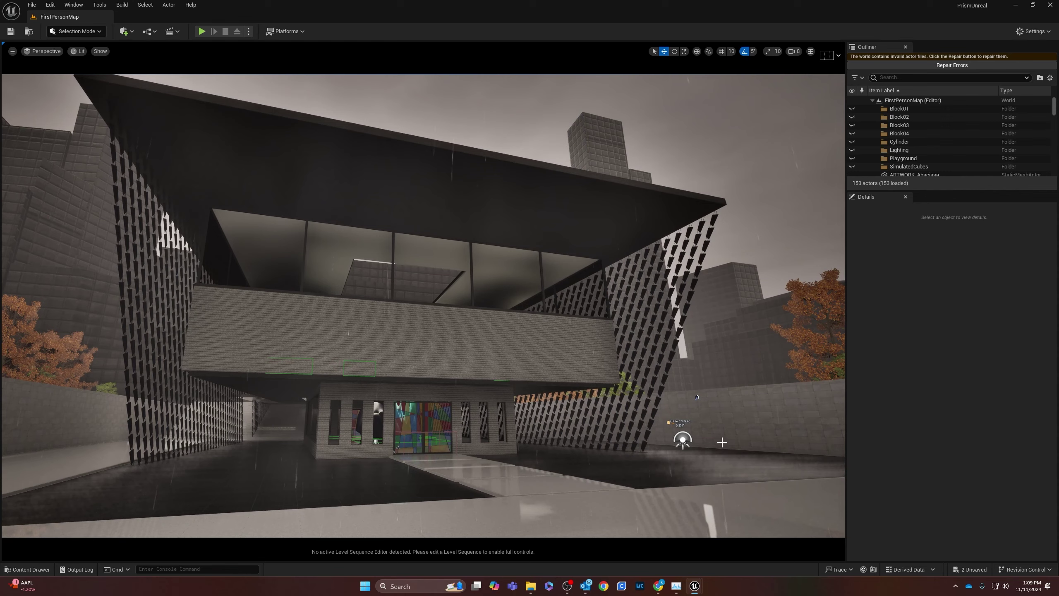
pyautogui.press('g')
pyautogui.moveTo(562, 371); pyautogui.dragTo(547, 366, button='right')
pyautogui.moveTo(622, 413); pyautogui.dragTo(609, 411, button='right')
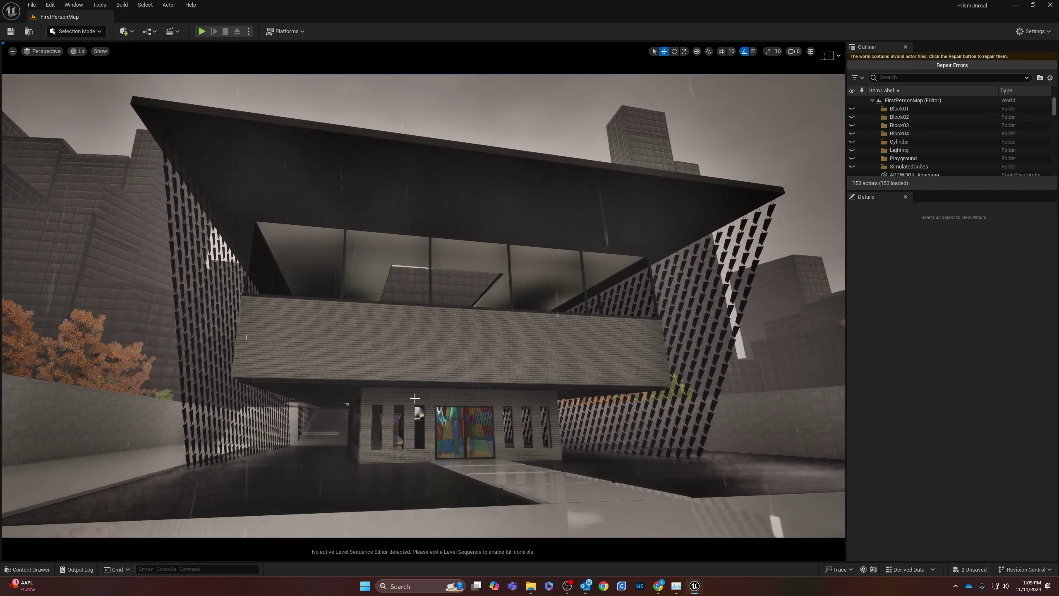
# Capture a high resolution screenshot of the facade with a screenshot size multiplier of 2
pyautogui.click(13, 52)
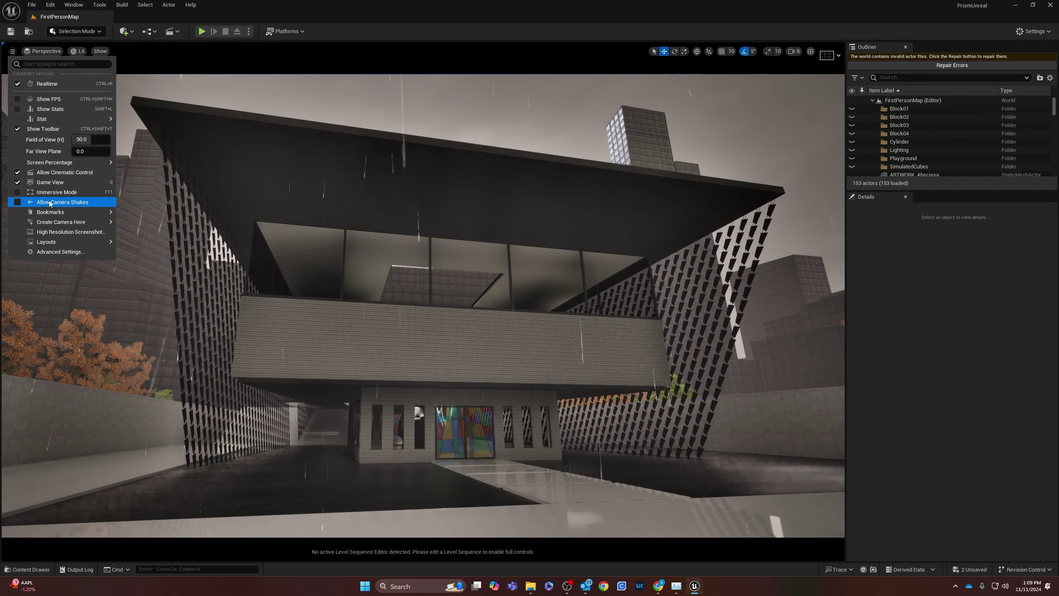
pyautogui.click(47, 232)
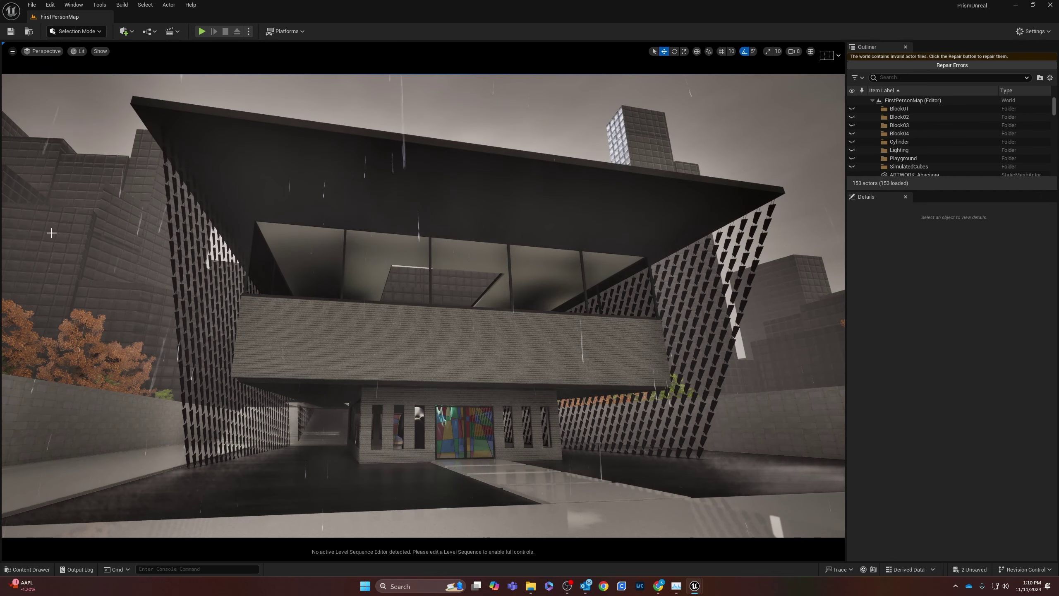
pyautogui.click(587, 256)
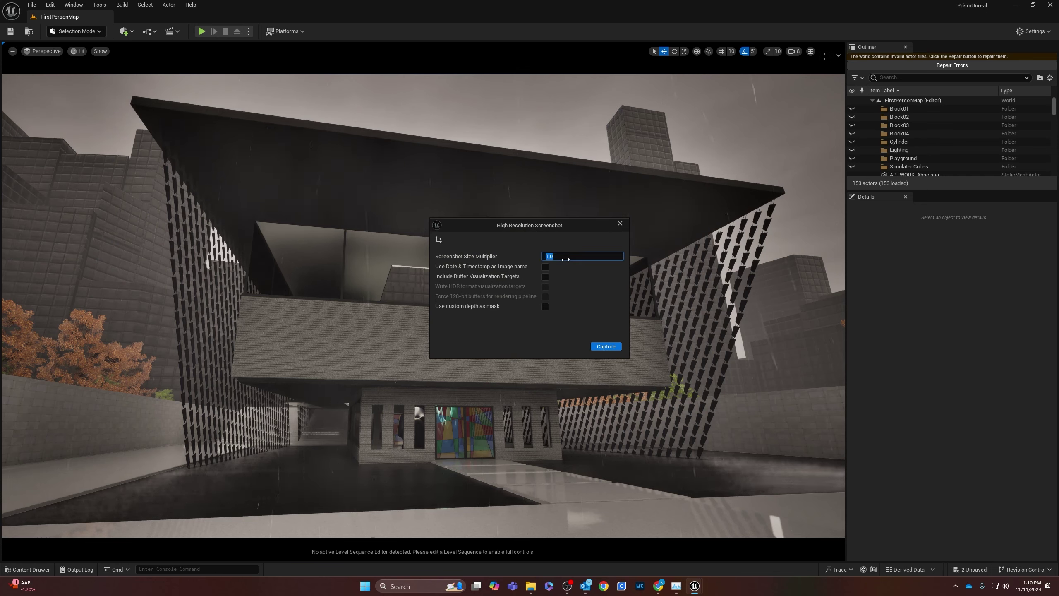
pyautogui.write('2')
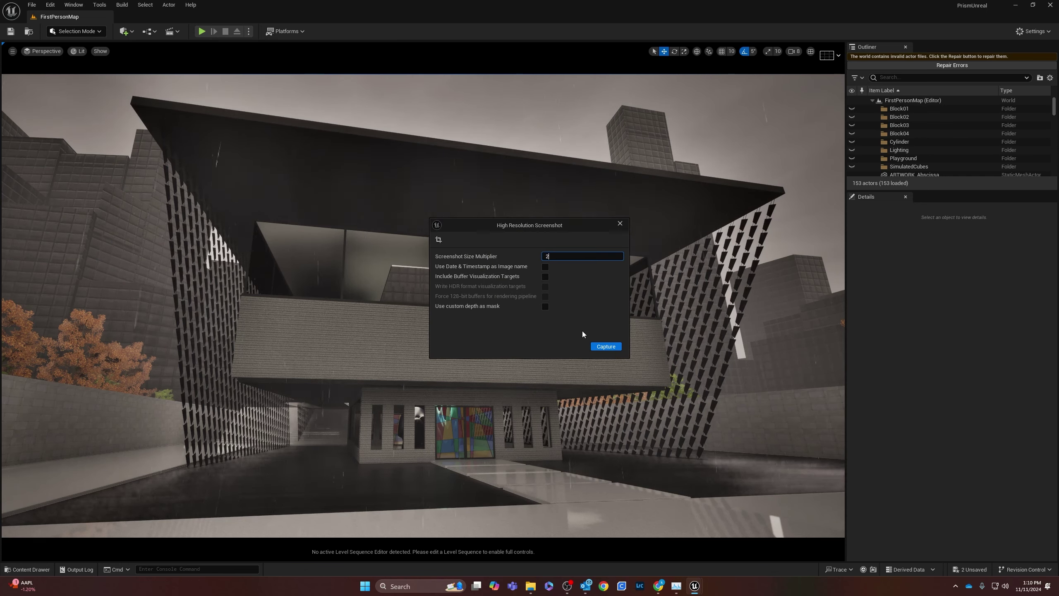
pyautogui.press('Return')
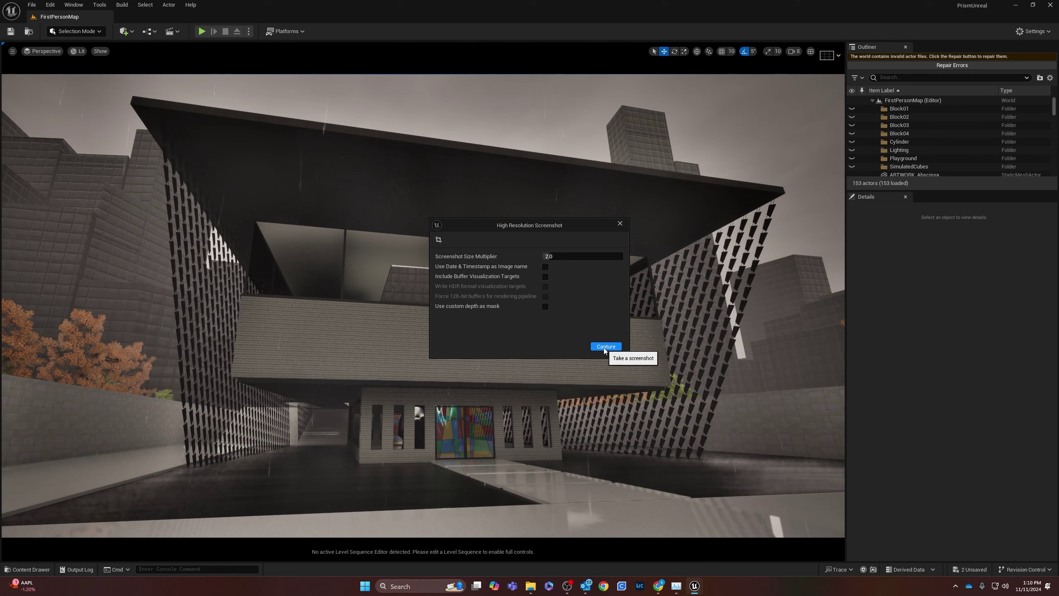
pyautogui.click(605, 347)
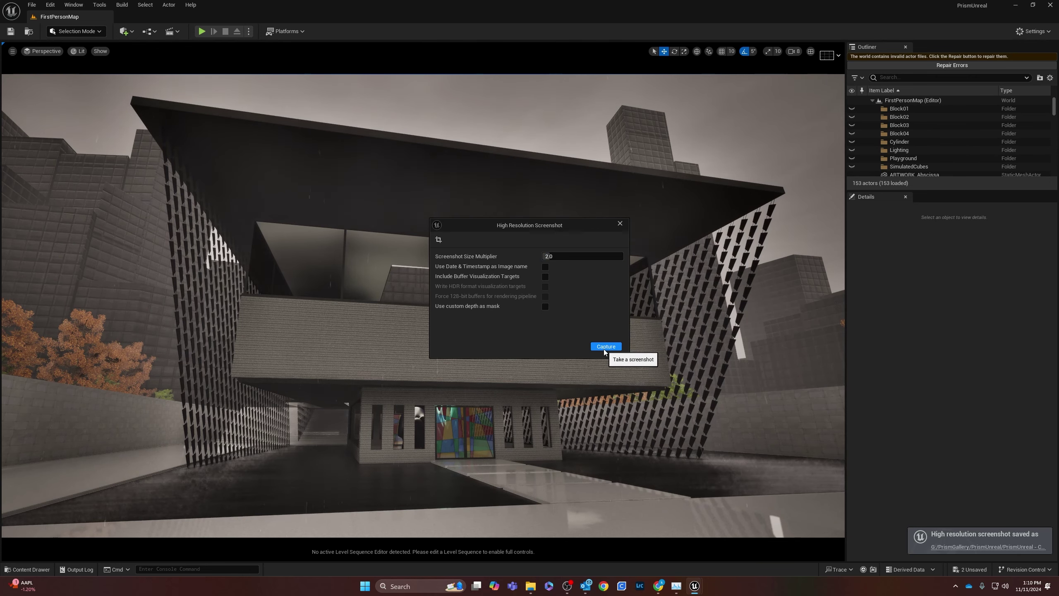
# View the saved image HighresScreenshot00000.png from its folder and close the image, the folder and the screenshot dialog
pyautogui.click(964, 548)
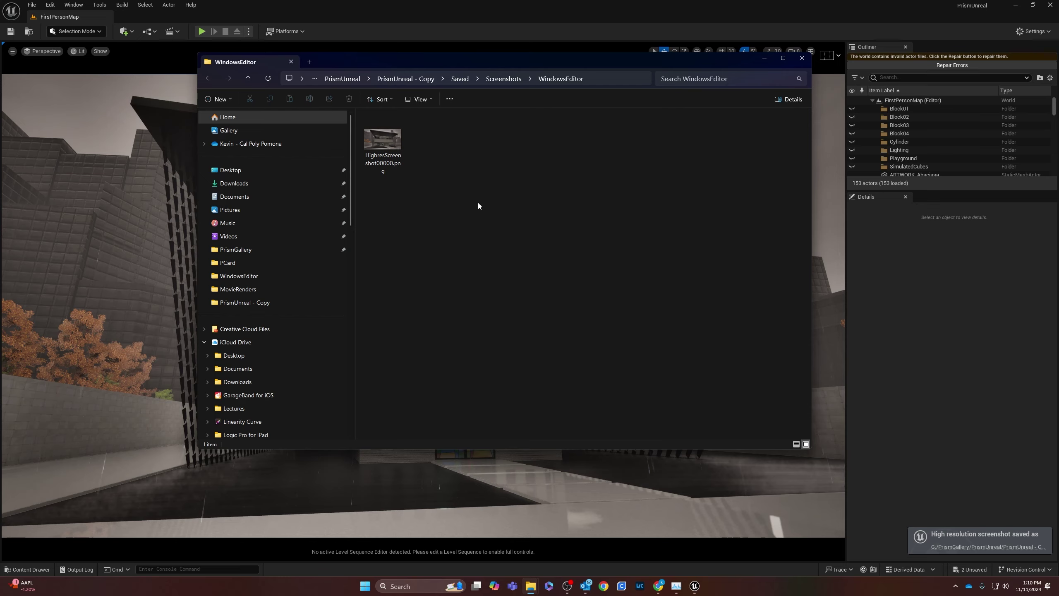
pyautogui.doubleClick(382, 142)
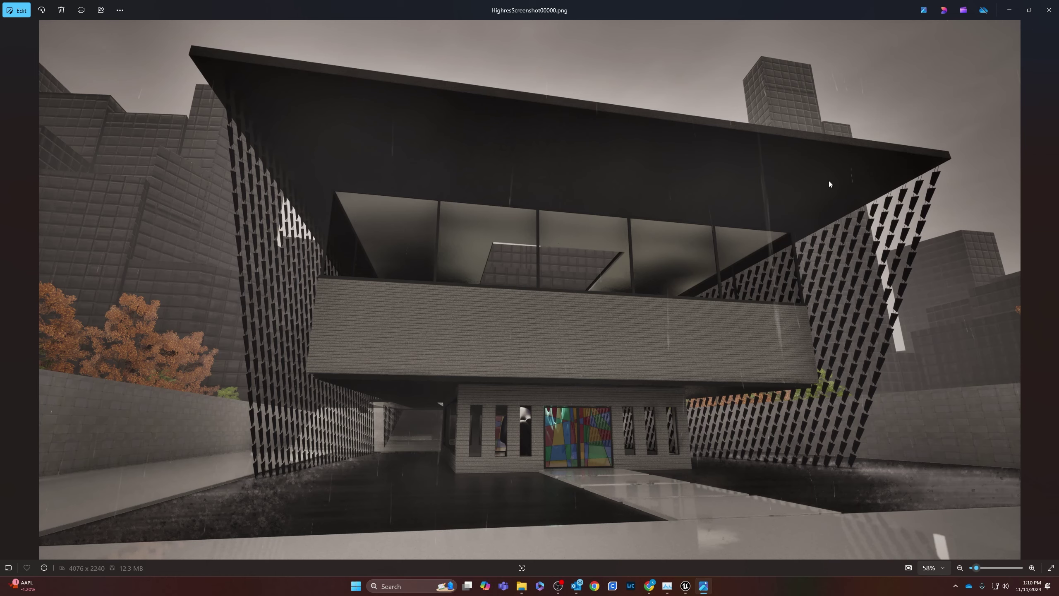
pyautogui.click(1048, 12)
pyautogui.click(803, 59)
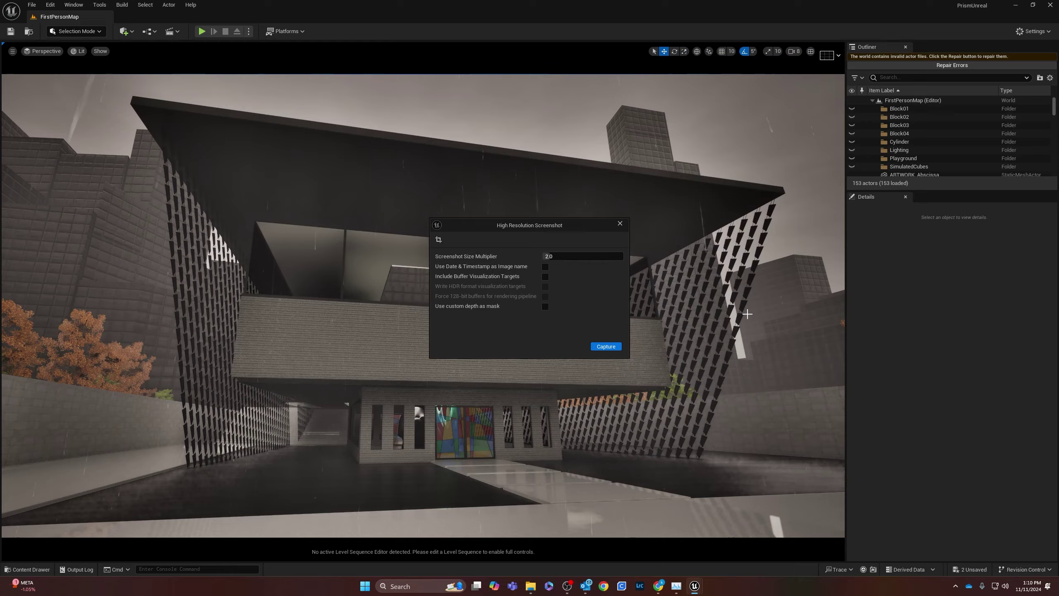
pyautogui.click(621, 223)
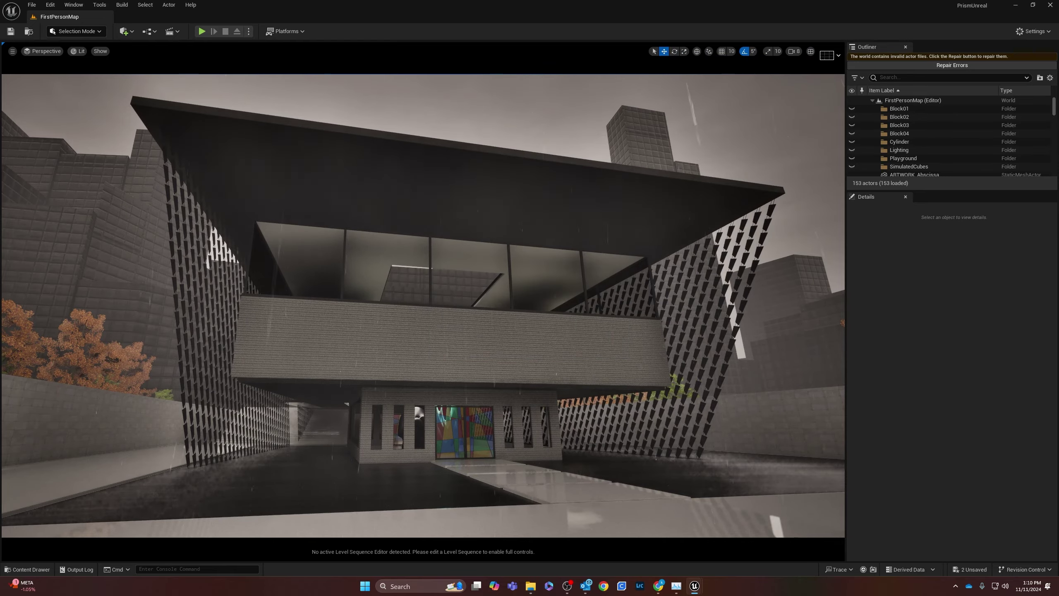
# Add a Cine Camera Actor inside the gallery, near the golden sculpture on the white pedestal
pyautogui.moveTo(591, 371); pyautogui.dragTo(418, 328, button='right')
pyautogui.press('w')
pyautogui.press('w')
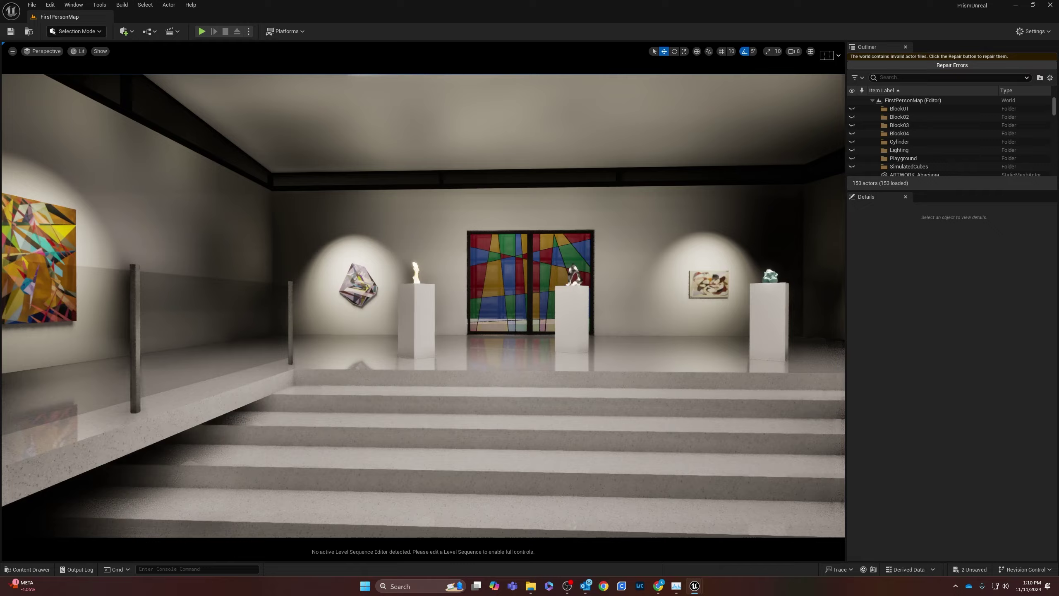
pyautogui.moveTo(575, 404); pyautogui.dragTo(431, 341, button='right')
pyautogui.click(431, 343)
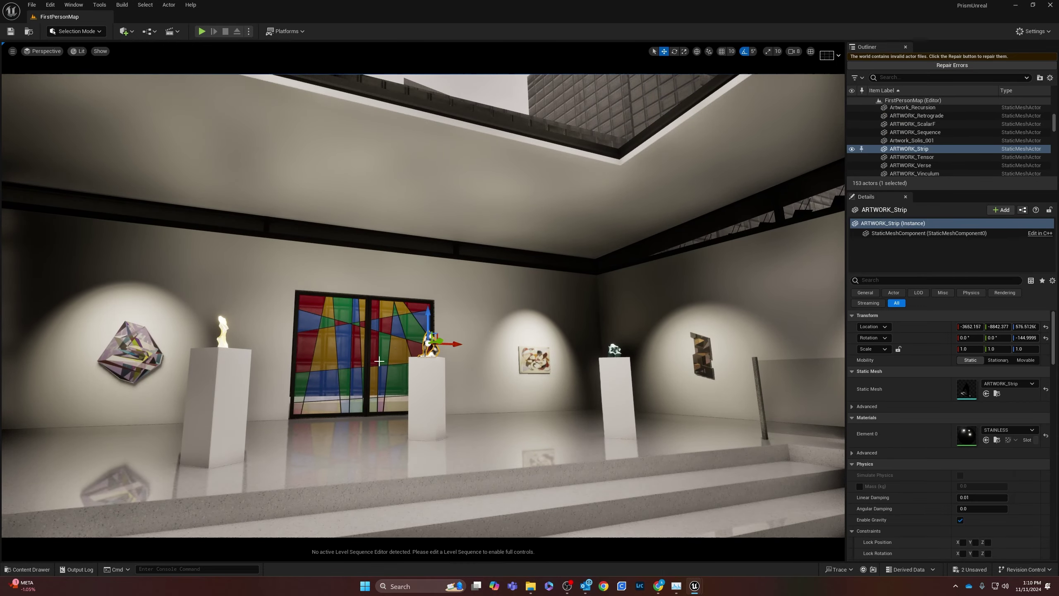
pyautogui.press('f')
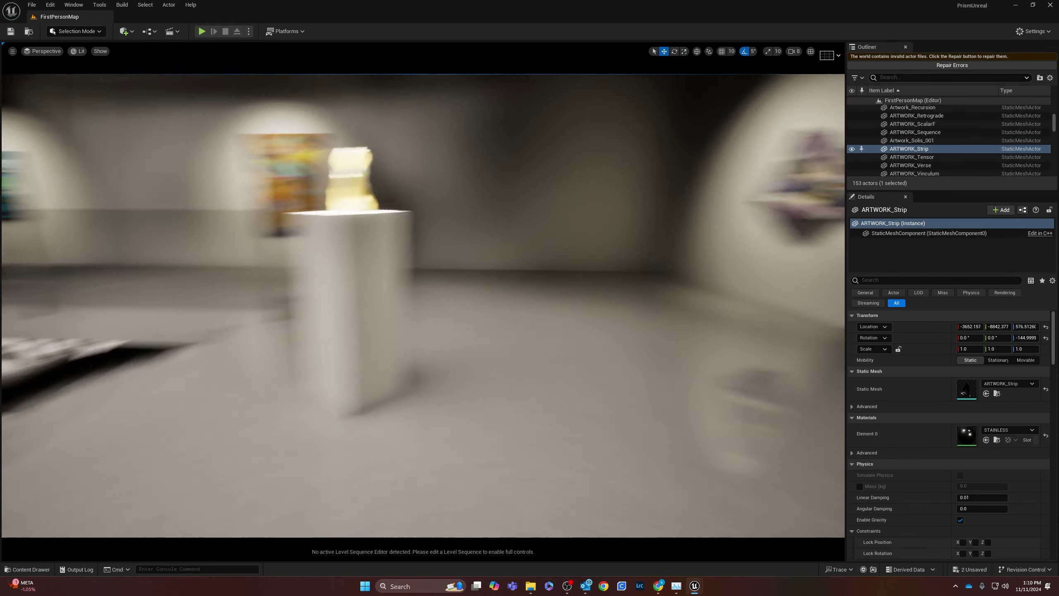
pyautogui.moveTo(547, 367)
pyautogui.mouseDown(button='right')
pyautogui.moveTo(500, 367)
pyautogui.moveTo(542, 359)
pyautogui.moveTo(438, 336)
pyautogui.moveTo(421, 354)
pyautogui.mouseUp(button='right')
pyautogui.moveTo(30, 193); pyautogui.dragTo(92, 192, button='right')
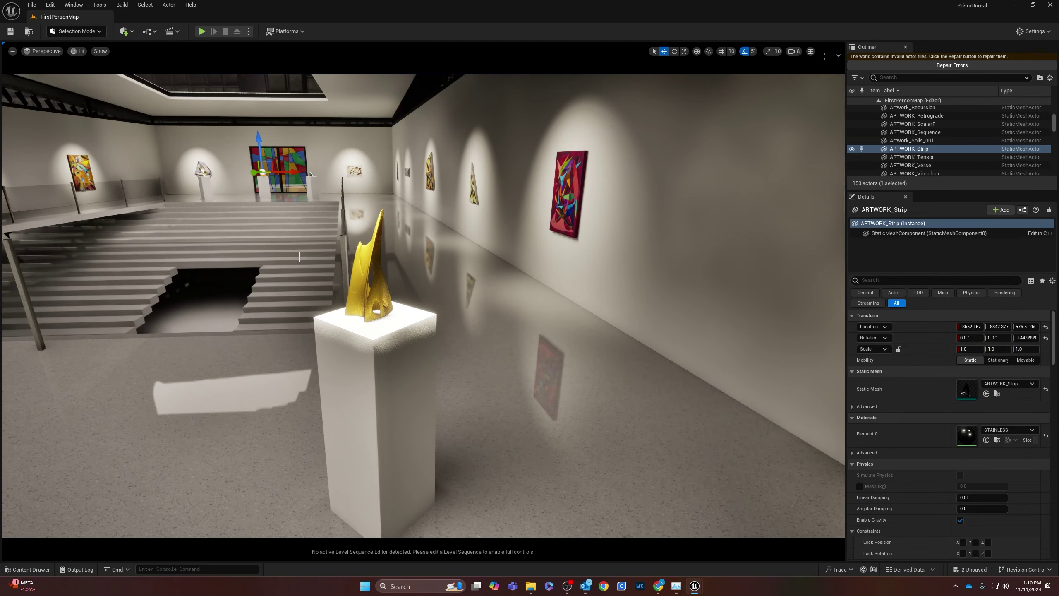
pyautogui.click(127, 32)
pyautogui.moveTo(154, 133)
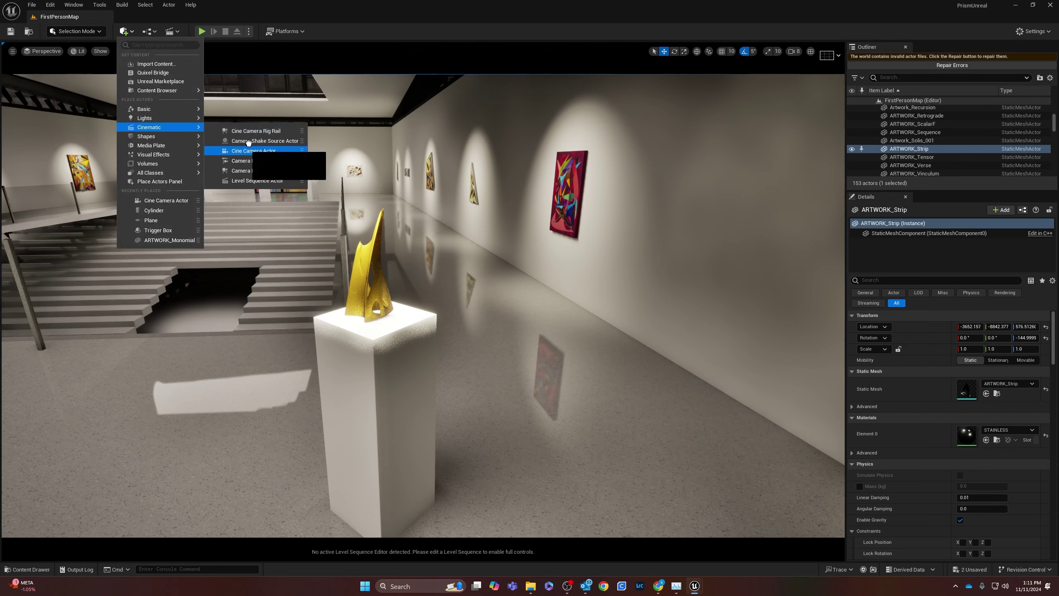
pyautogui.click(238, 151)
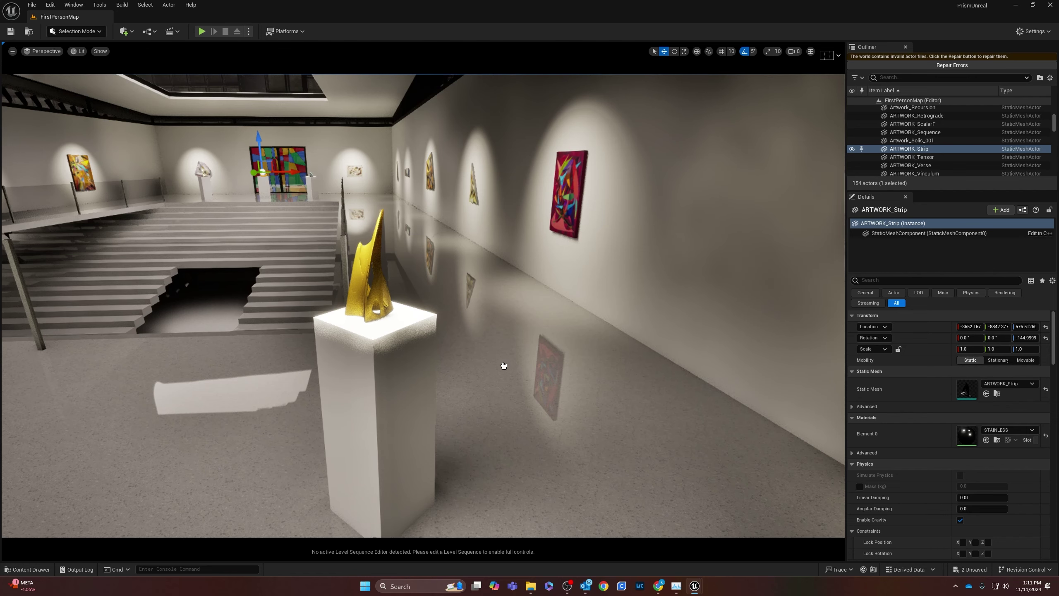
pyautogui.moveTo(500, 379); pyautogui.dragTo(513, 238)
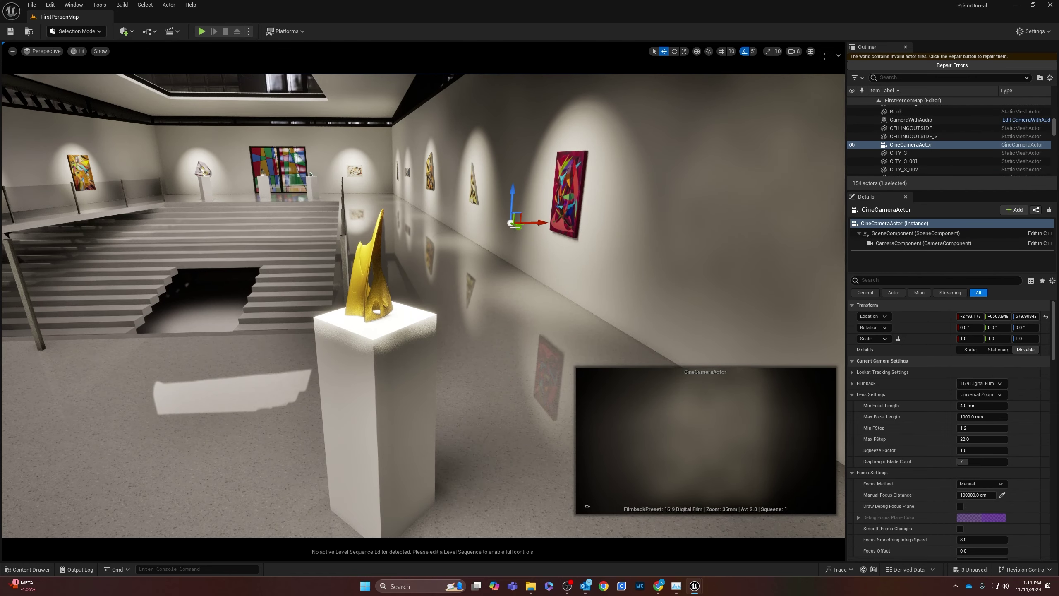
# Turn off Game View, move the cine camera back from the golden sculpture and rotate it to about -95° around Z
pyautogui.press('g')
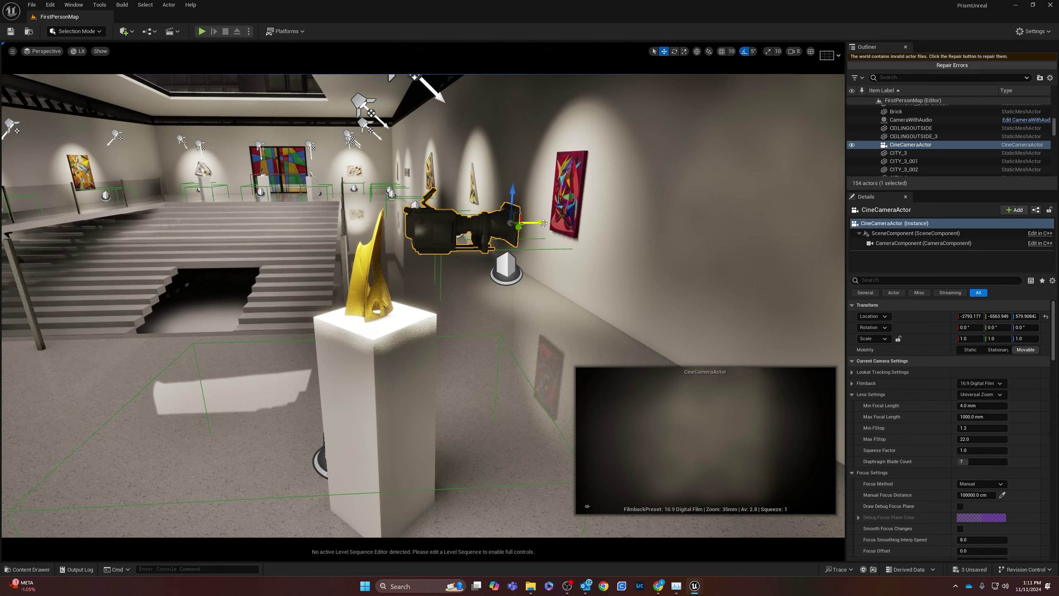
pyautogui.moveTo(543, 224); pyautogui.dragTo(149, 353)
pyautogui.moveTo(100, 329)
pyautogui.mouseDown()
pyautogui.moveTo(125, 305)
pyautogui.moveTo(225, 313)
pyautogui.moveTo(100, 375)
pyautogui.moveTo(102, 396)
pyautogui.mouseUp()
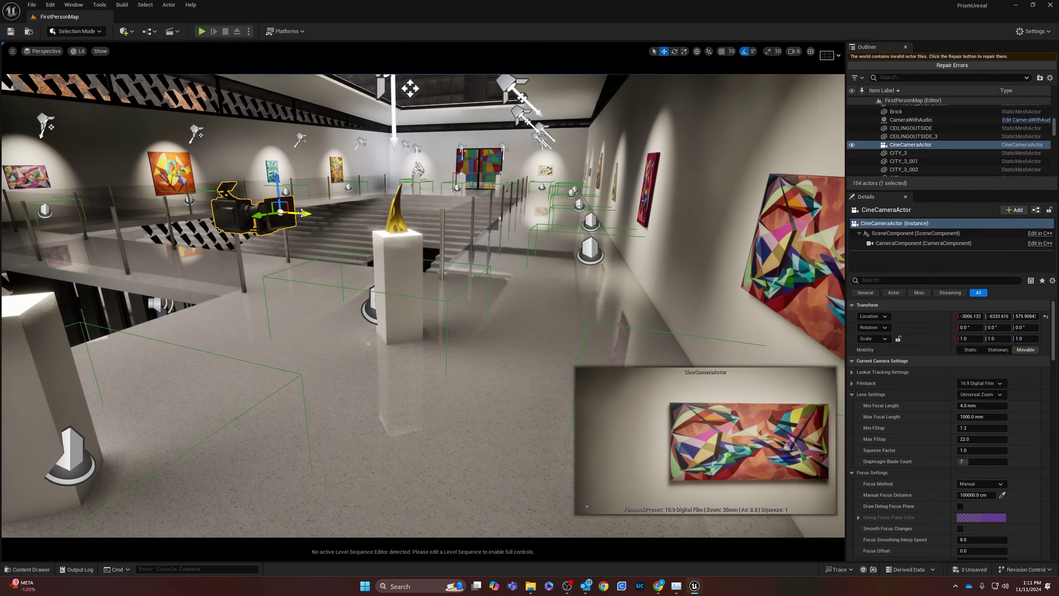
pyautogui.moveTo(304, 213)
pyautogui.mouseDown()
pyautogui.moveTo(388, 223)
pyautogui.moveTo(200, 246)
pyautogui.moveTo(196, 260)
pyautogui.moveTo(213, 278)
pyautogui.mouseUp()
pyautogui.press('e')
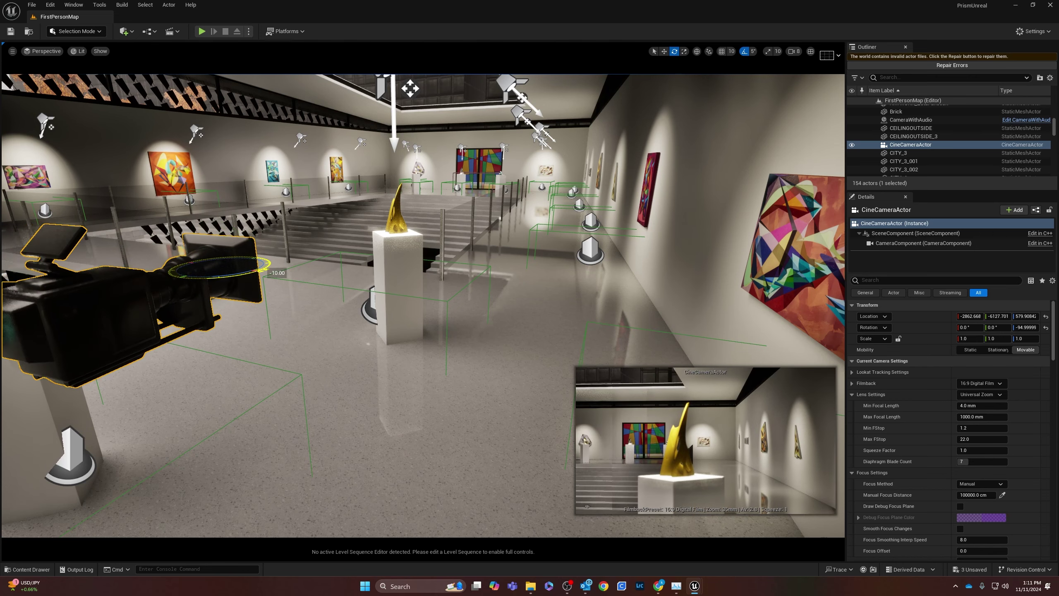
# Shift the cine camera sideways and slightly back, and turn it to about -115° around Z to frame the golden sculpture
pyautogui.press('w')
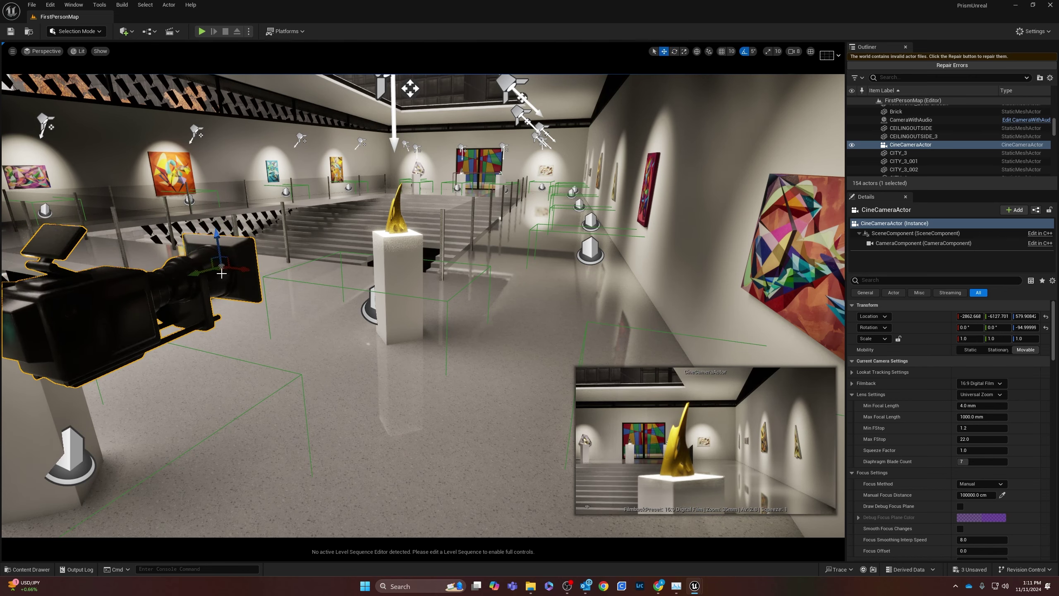
pyautogui.moveTo(244, 267); pyautogui.dragTo(430, 307)
pyautogui.press('e')
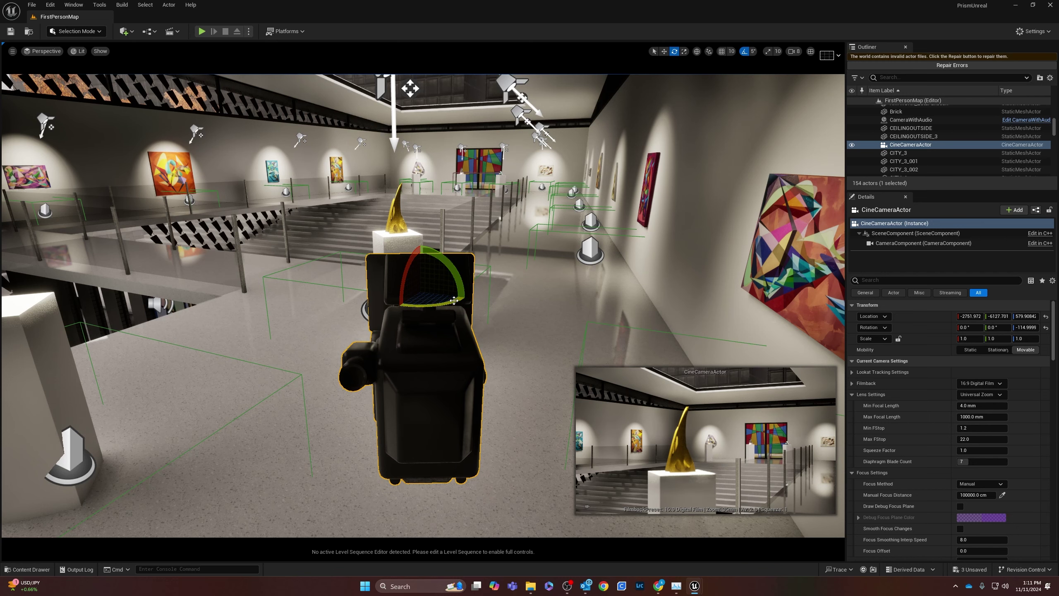
pyautogui.press('r')
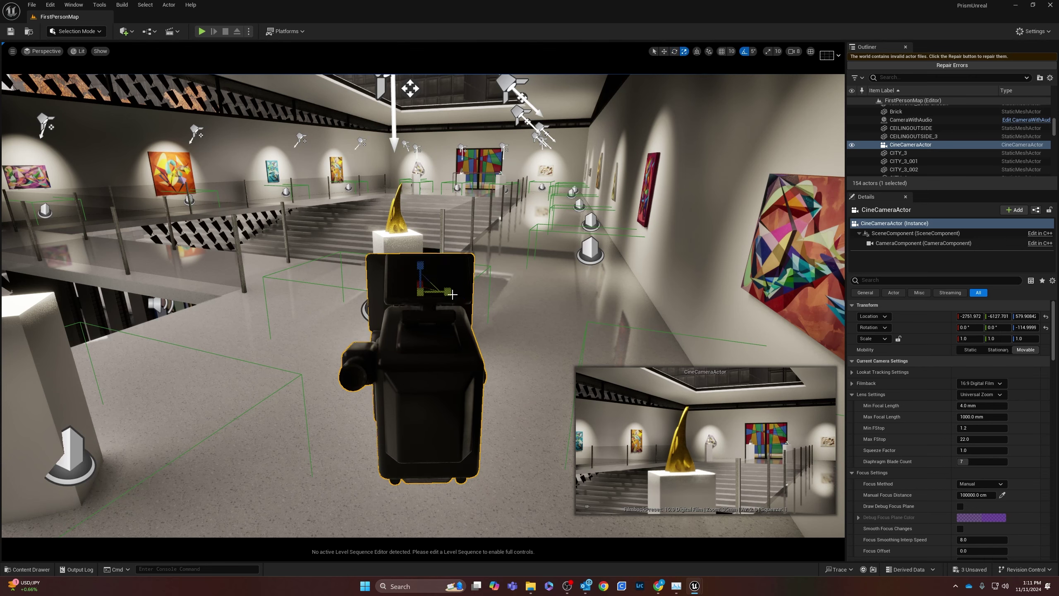
pyautogui.press('w')
pyautogui.moveTo(414, 299); pyautogui.dragTo(384, 297)
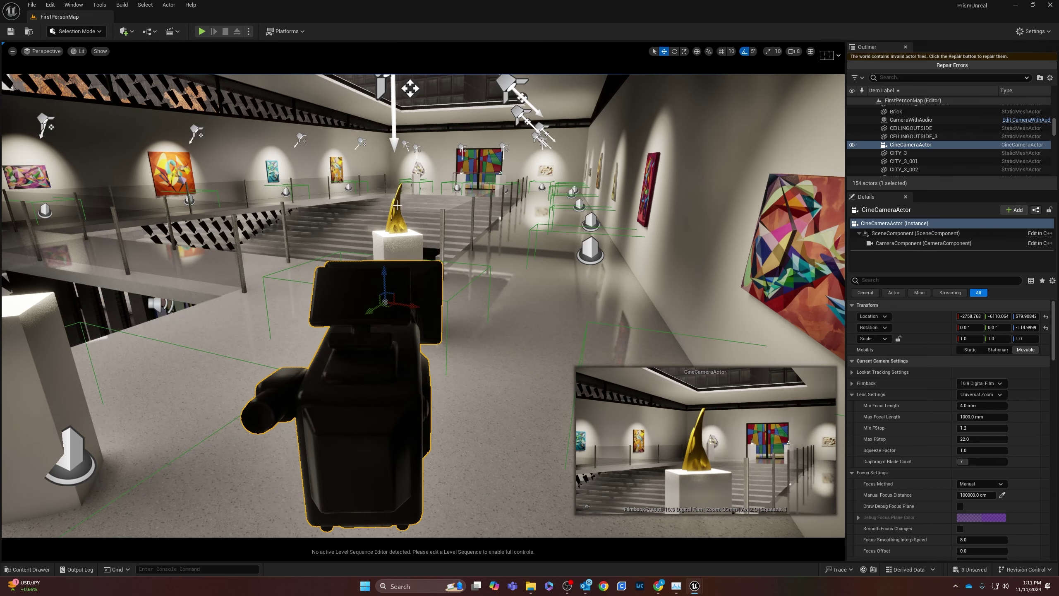
# Move the golden ARTWORK_Phyllotaxis sculpture's pivot to its center with Edit Pivot in Modeling Mode
pyautogui.click(396, 205)
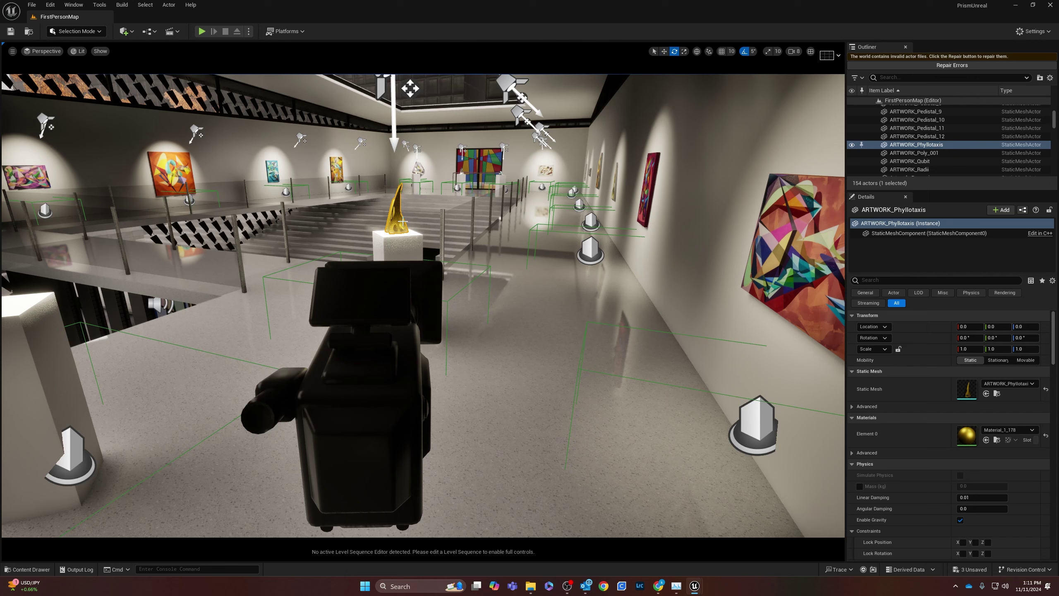
pyautogui.click(383, 224)
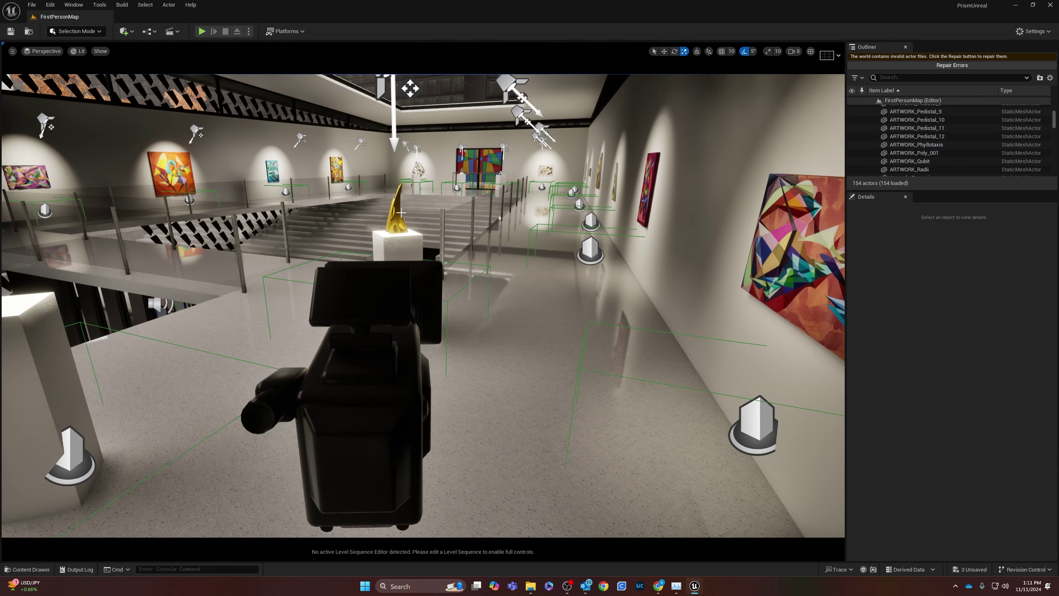
pyautogui.click(395, 201)
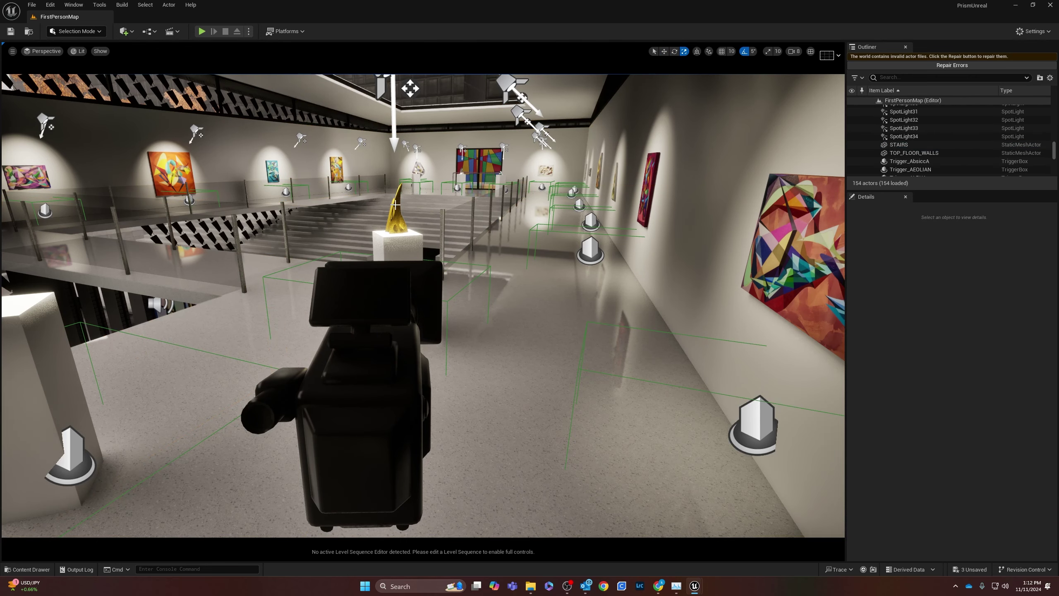
pyautogui.click(396, 201)
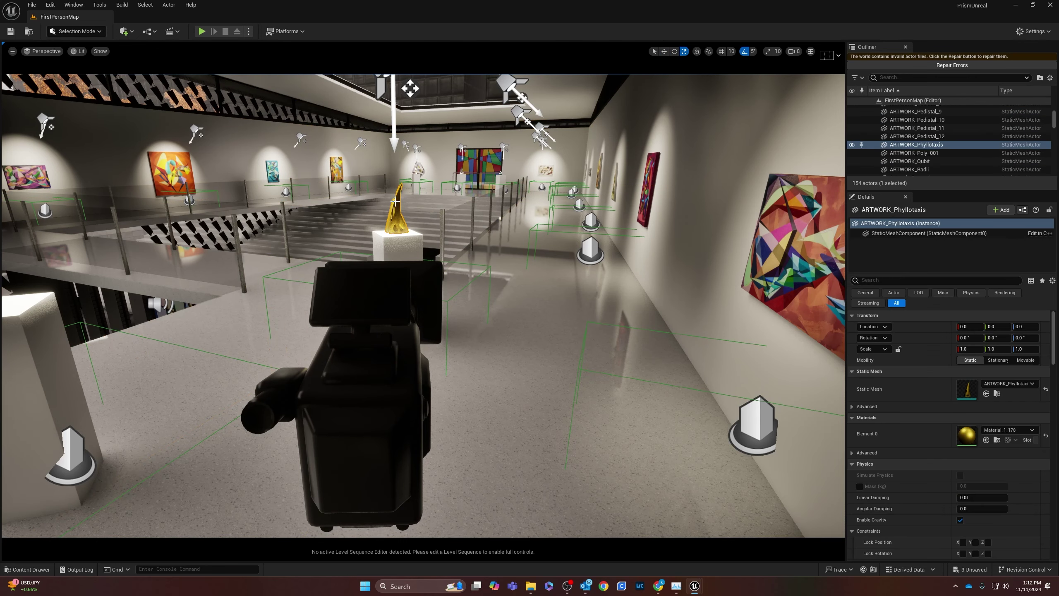
pyautogui.click(84, 32)
pyautogui.click(90, 81)
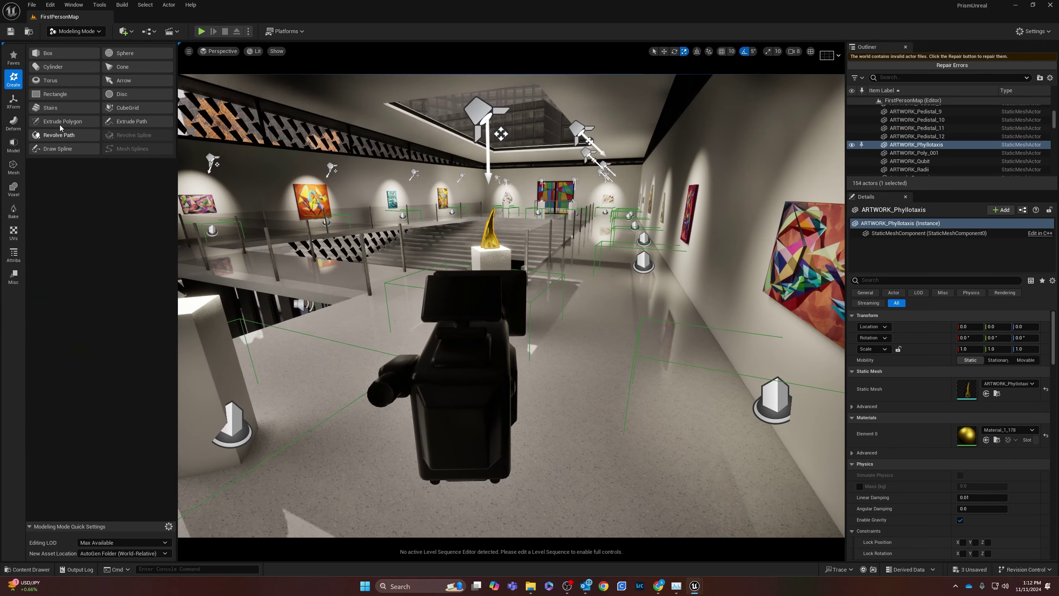
pyautogui.click(13, 101)
pyautogui.click(47, 81)
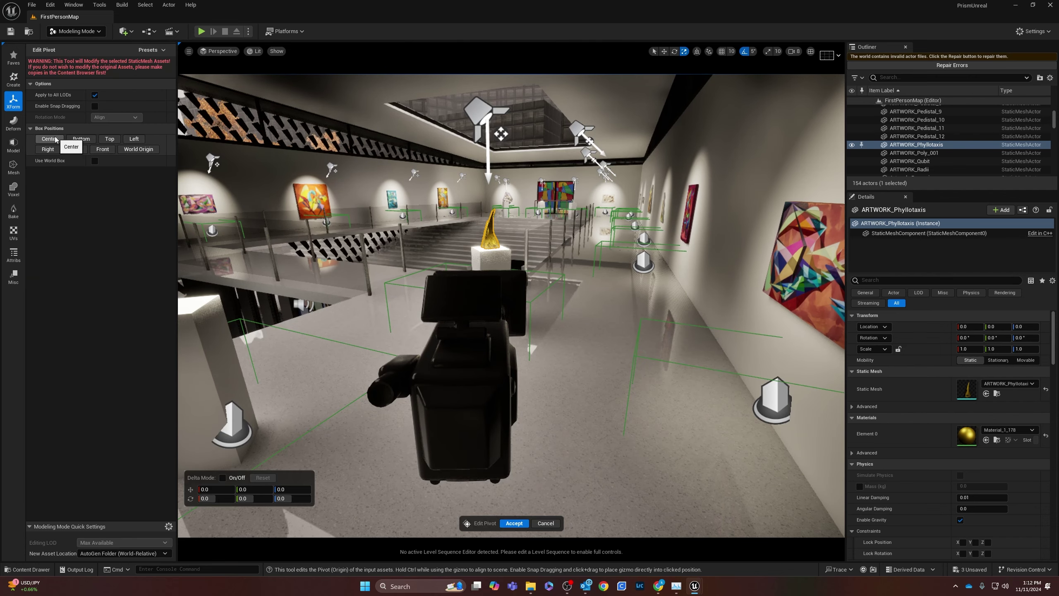
pyautogui.click(55, 140)
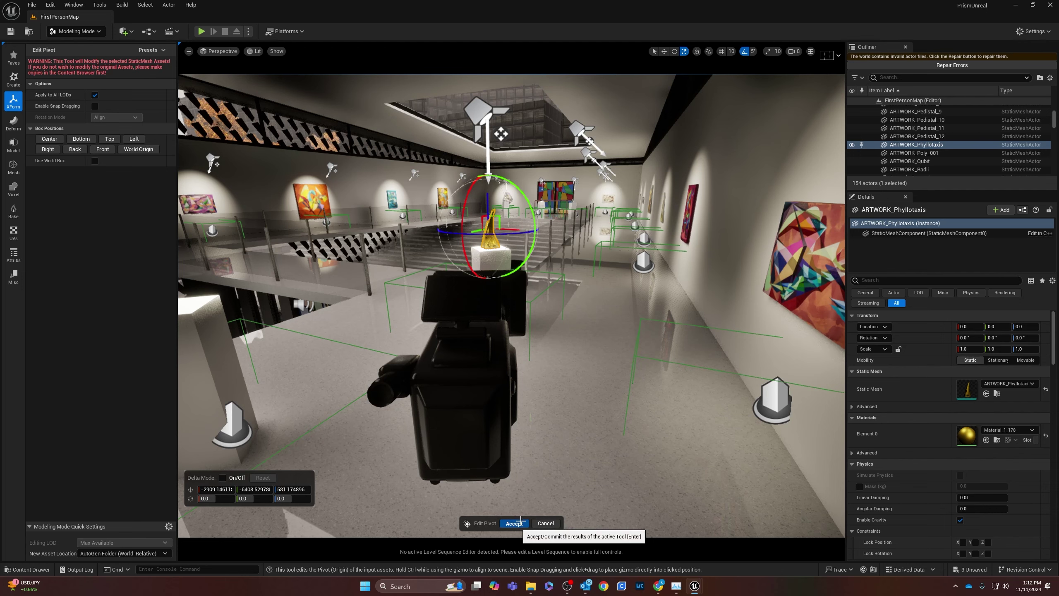
pyautogui.click(515, 524)
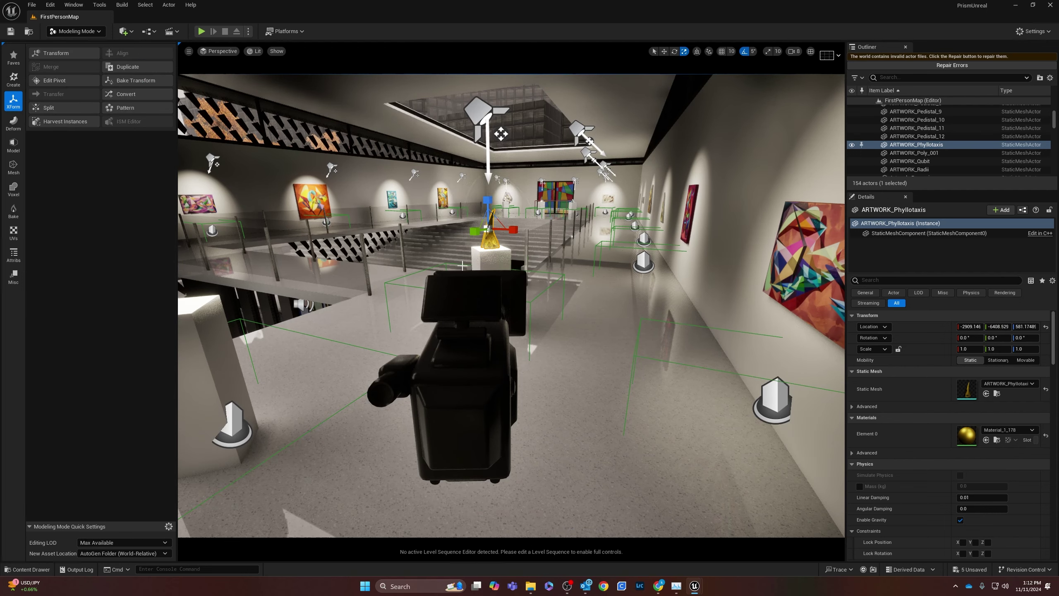
# Rotate the golden sculpture to about -115° around Z and return to Selection Mode
pyautogui.press('e')
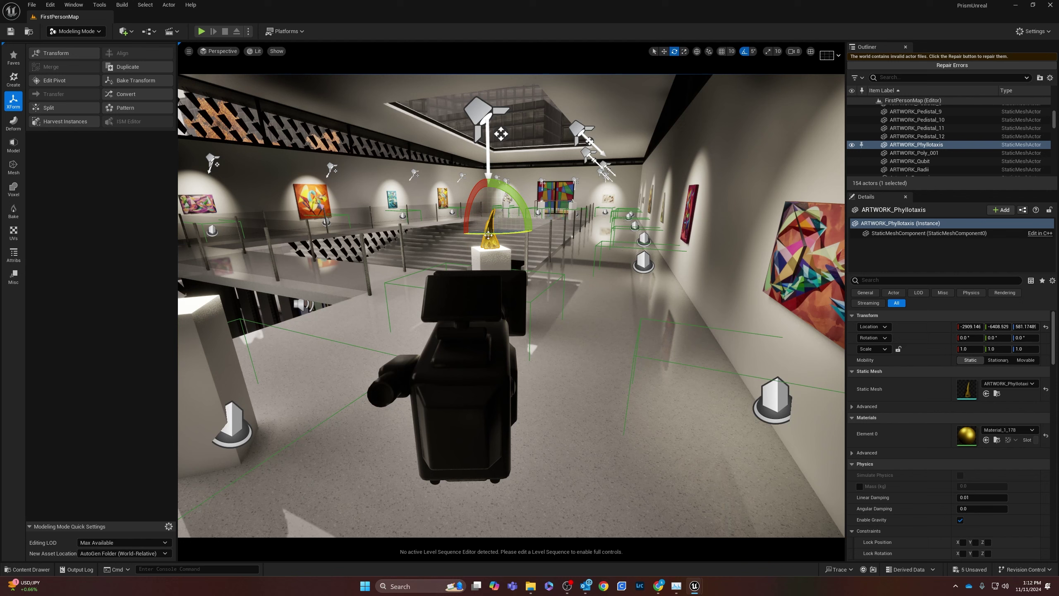
pyautogui.moveTo(489, 233); pyautogui.dragTo(413, 233)
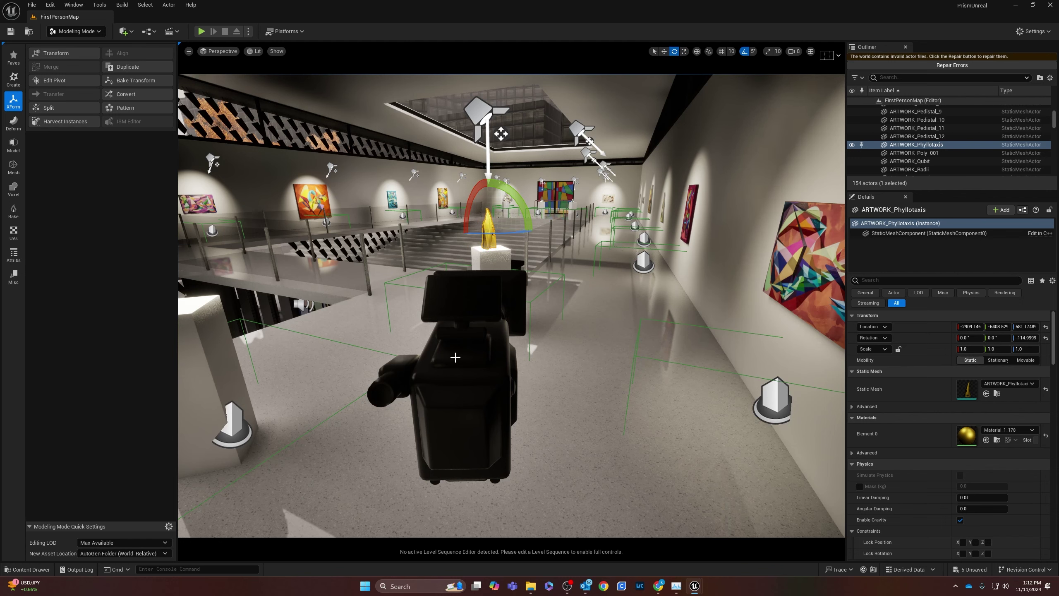
pyautogui.click(72, 28)
pyautogui.click(69, 45)
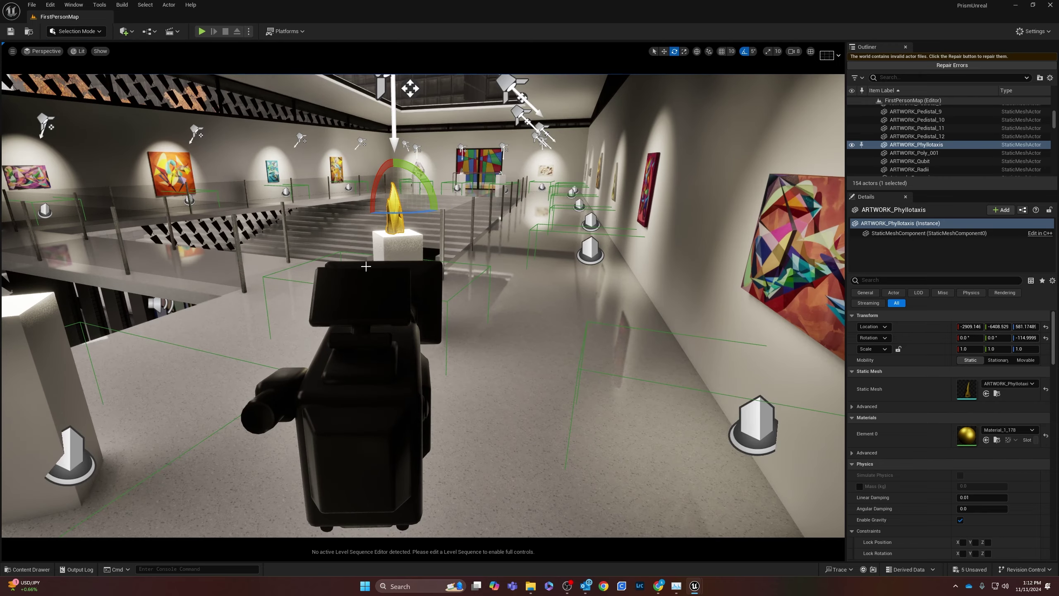
# Select the cine camera facing the golden sculpture with the Move tool active
pyautogui.click(389, 329)
pyautogui.press('w')
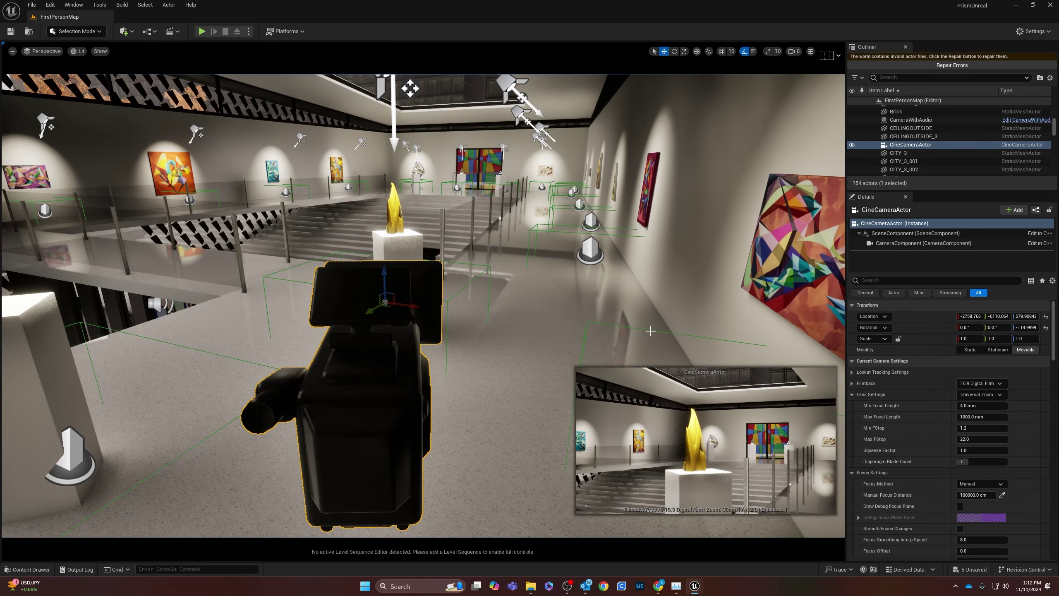